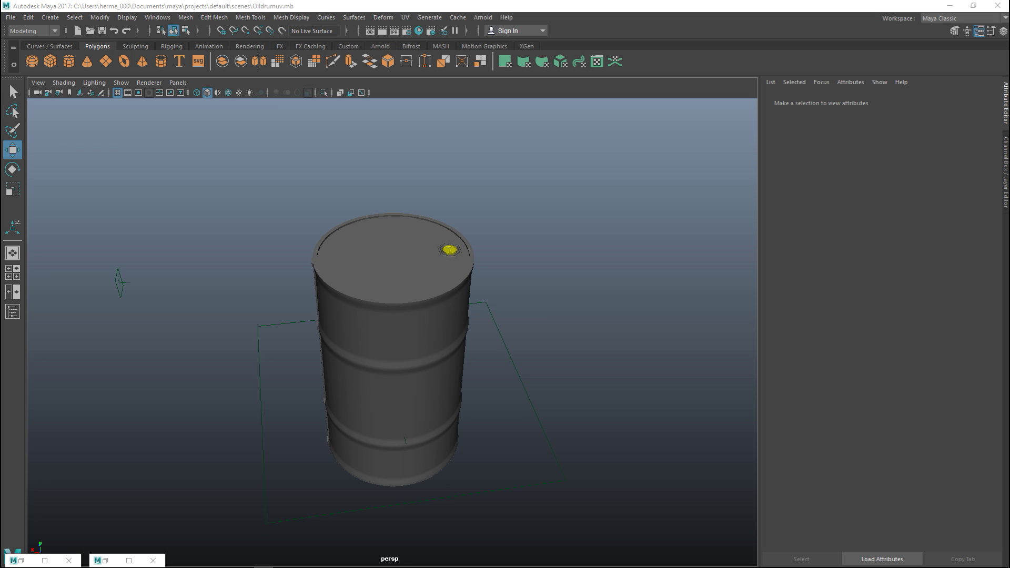
Select the drum body and open the UV Editor to view its UV shell
left_click_drag(501, 408, 359, 398, "alt")
left_click(386, 357)
scroll(559, 412, "up", 3)
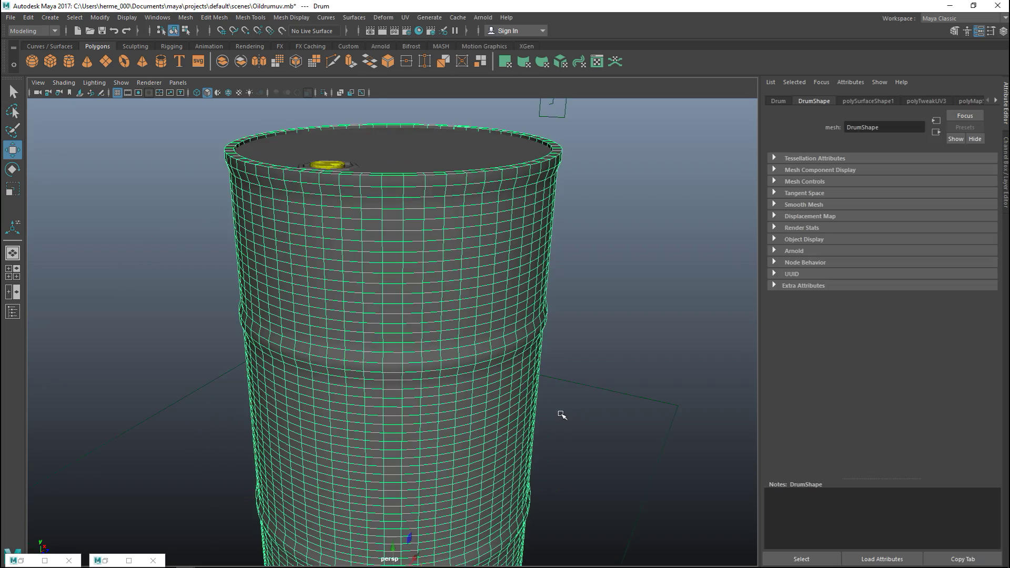
left_click_drag(594, 330, 539, 351, "alt")
left_click(405, 17)
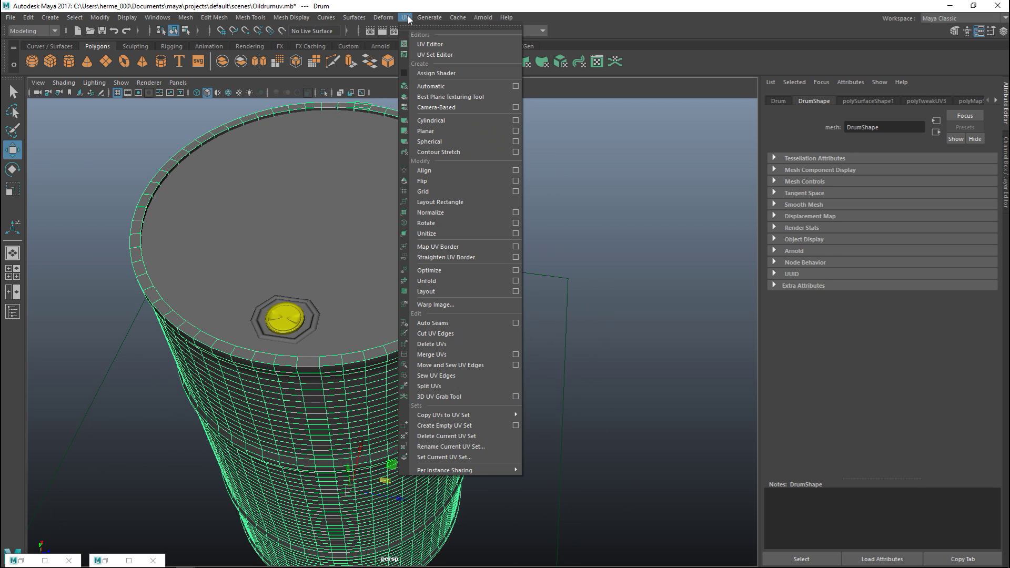
left_click(436, 42)
scroll(544, 407, "down", 5)
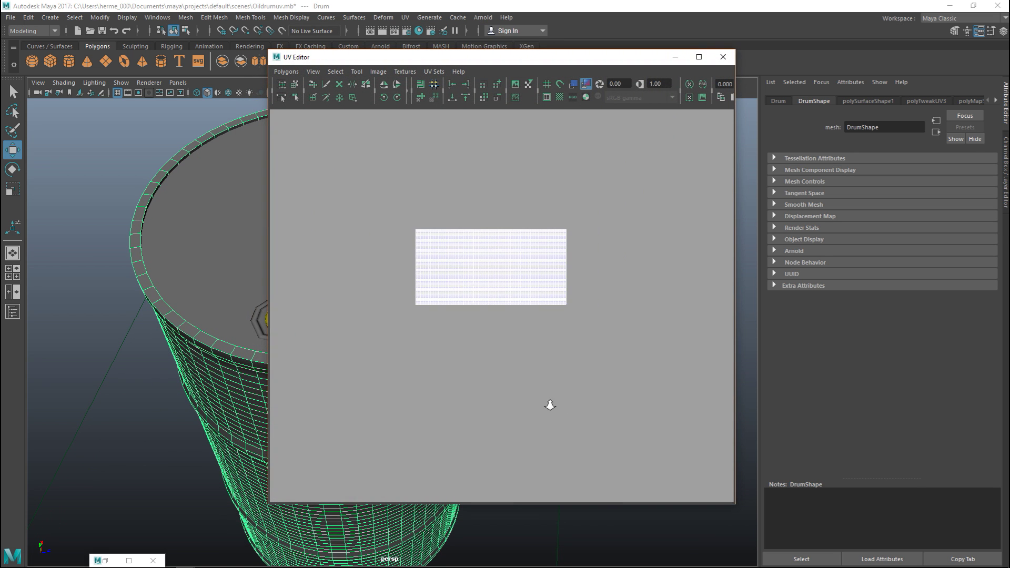
Select the drum together with its lock, examine their combined UV layout, and minimize the UV Editor
left_click_drag(297, 343, 248, 555, "alt")
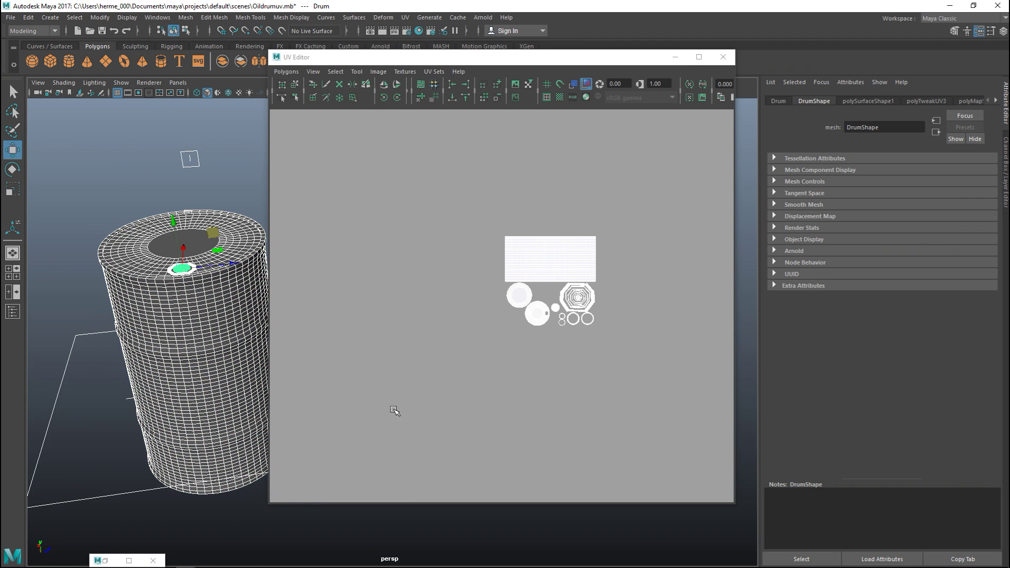
scroll(577, 402, "up", 5)
scroll(466, 374, "down", 2)
middle_click_drag(449, 363, 366, 378, "alt")
scroll(372, 367, "down", 2)
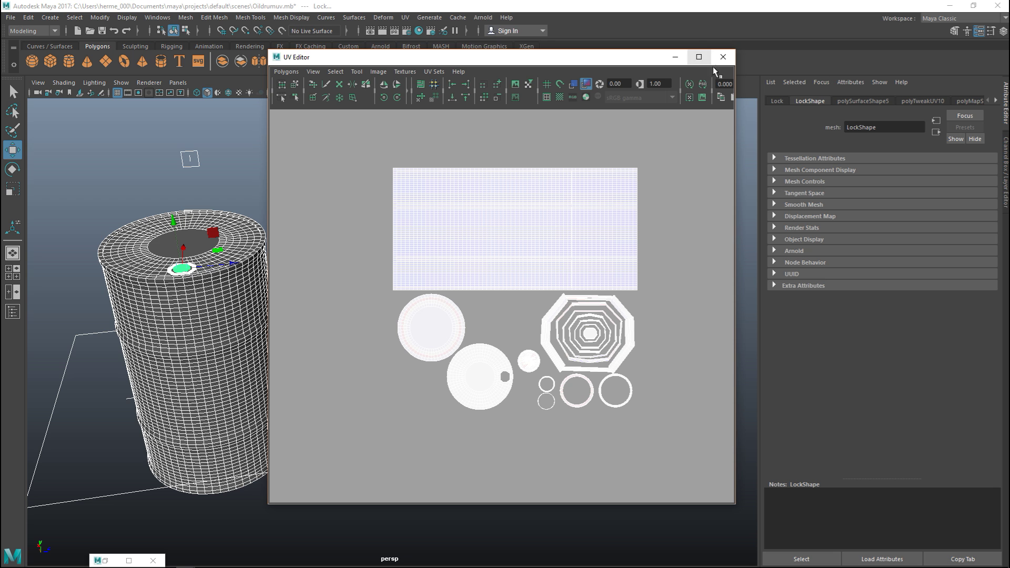
left_click(674, 57)
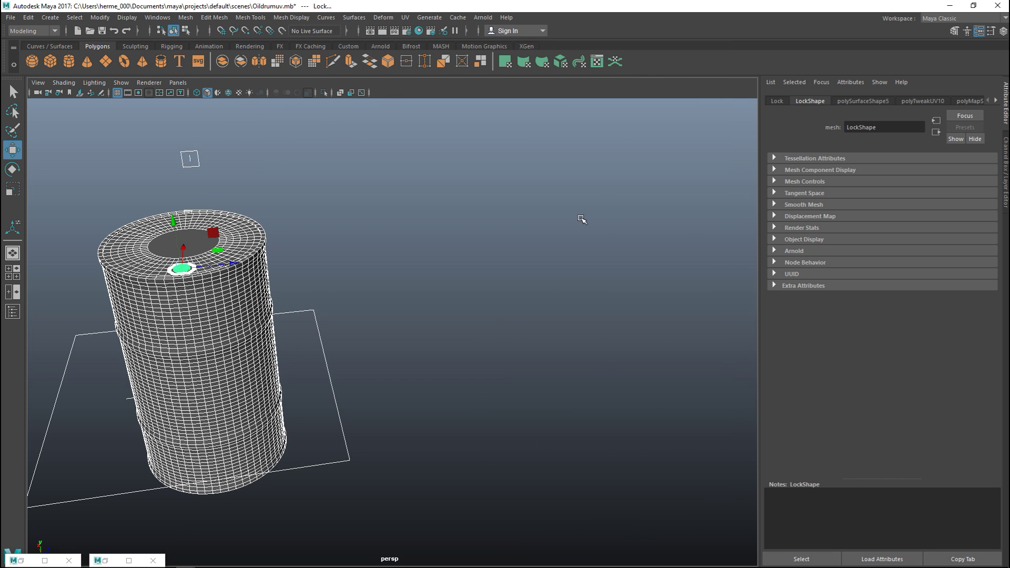
Switch to Substance Painter and start a new project using the Oildrum mesh from the desktop's Oildrum folder
key("F9")
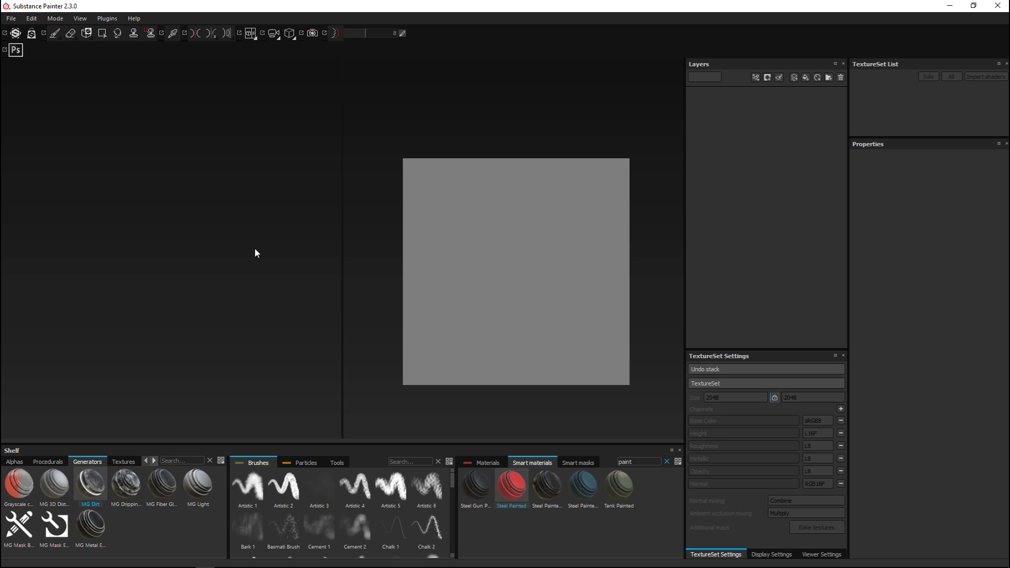
left_click(11, 20)
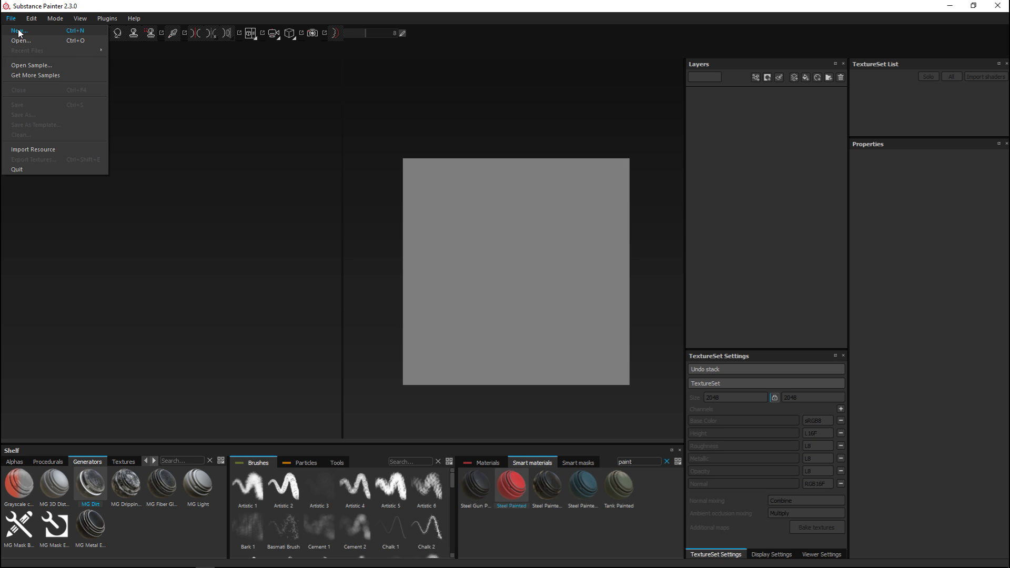
left_click(19, 32)
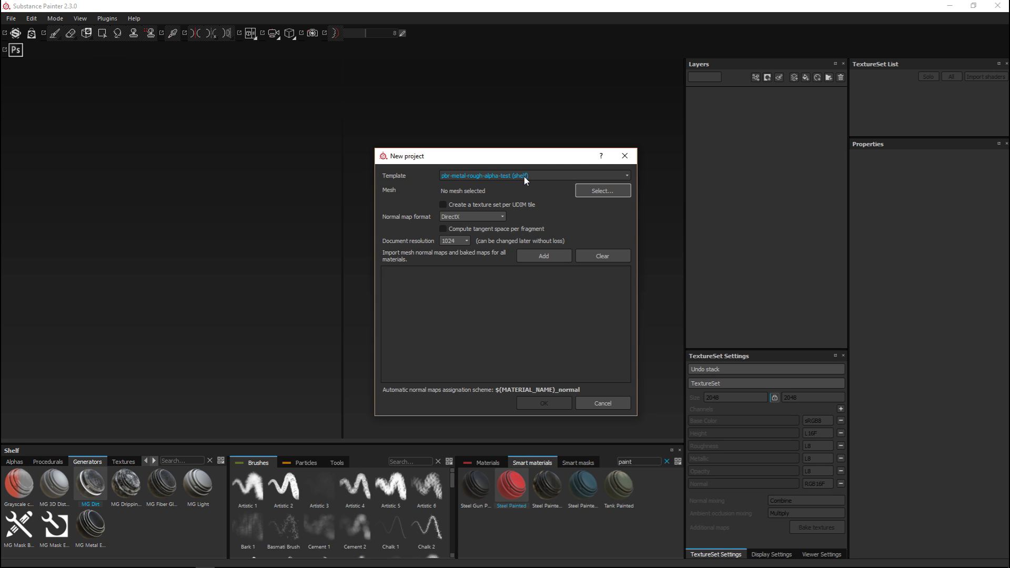
left_click(606, 191)
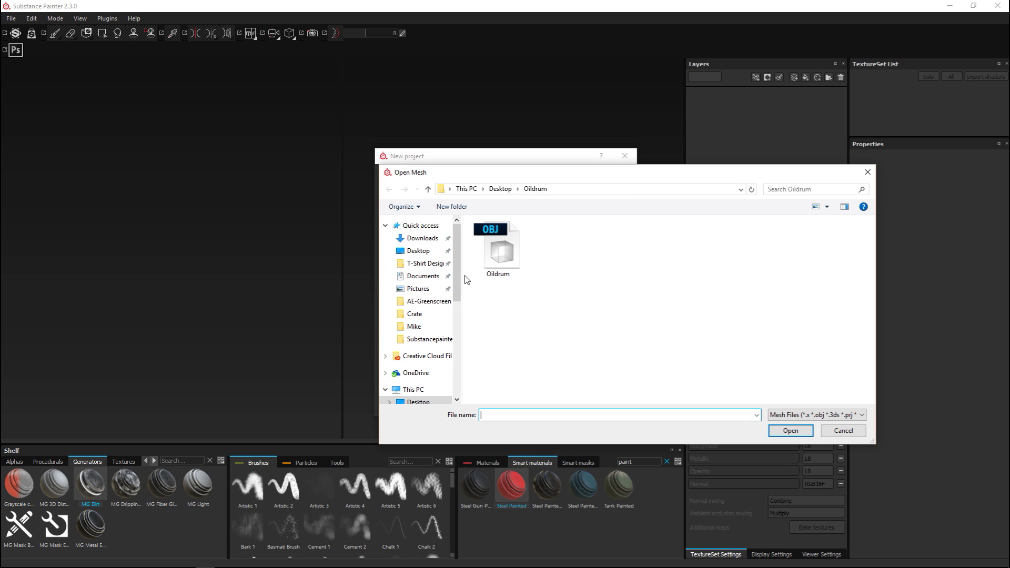
left_click(493, 253)
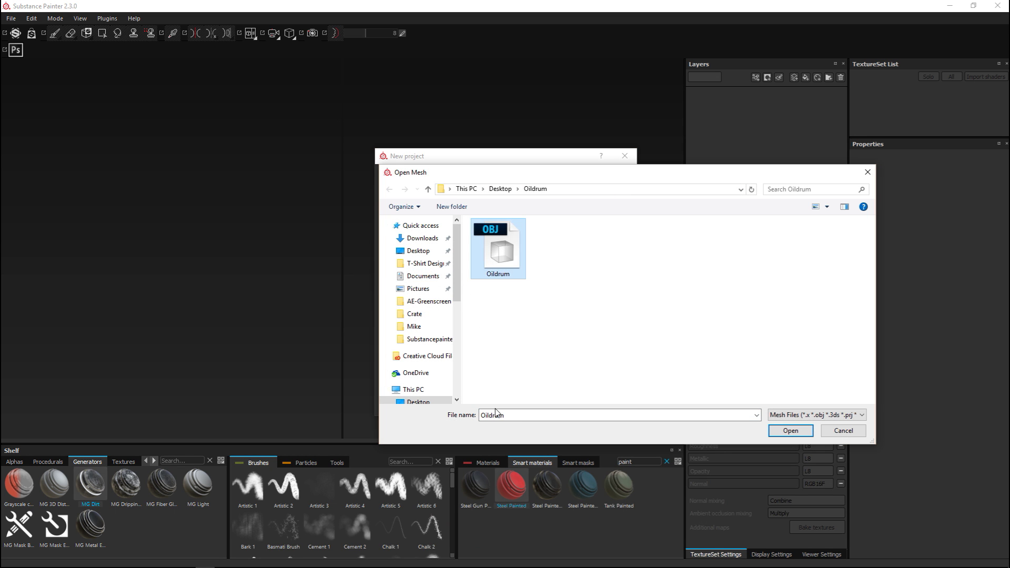
left_click(793, 432)
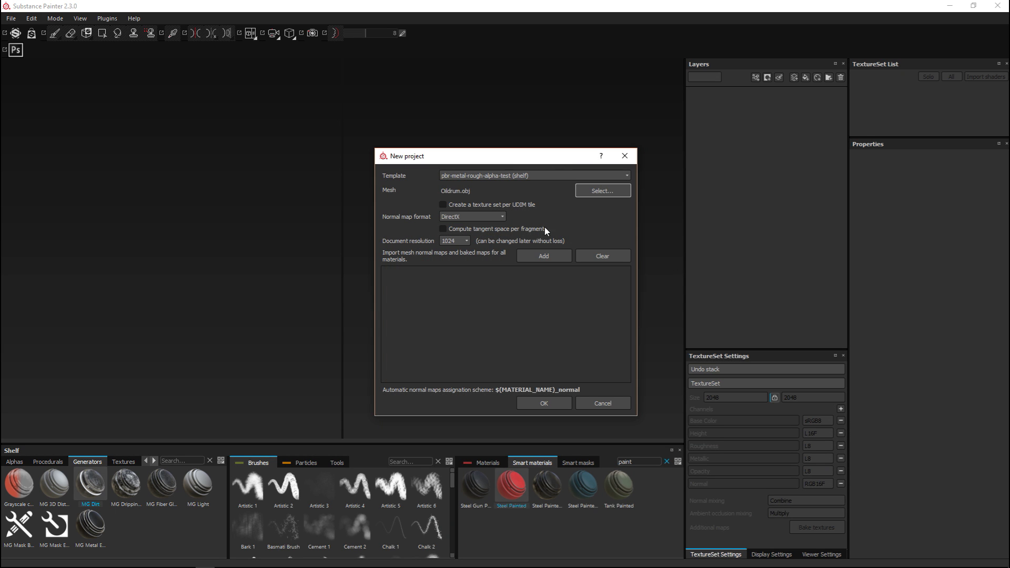
Choose DirectX as the normal map format and create the project with the pbr-metal-rough-alpha-test template
left_click(484, 219)
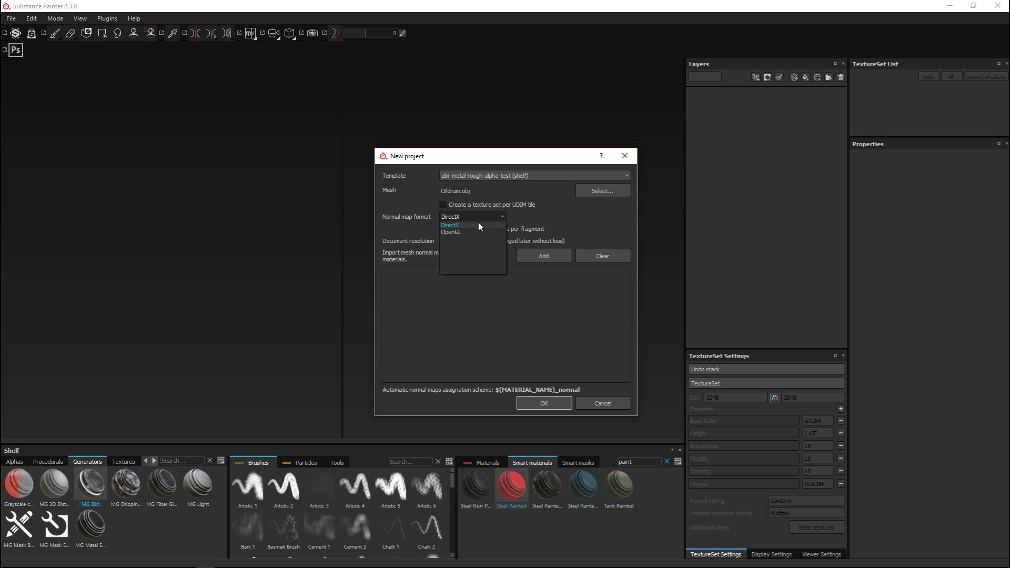
left_click(477, 225)
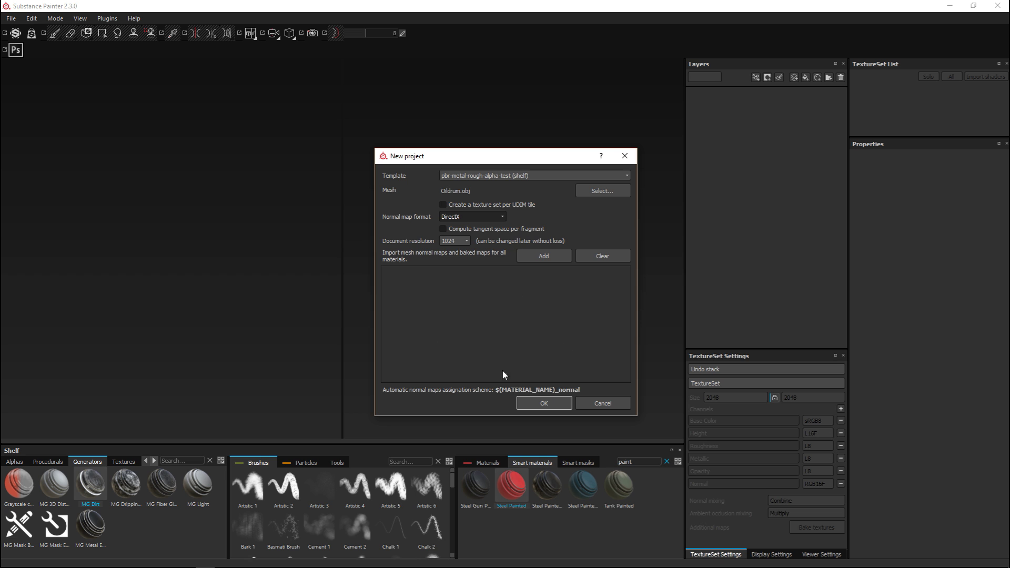
left_click(544, 405)
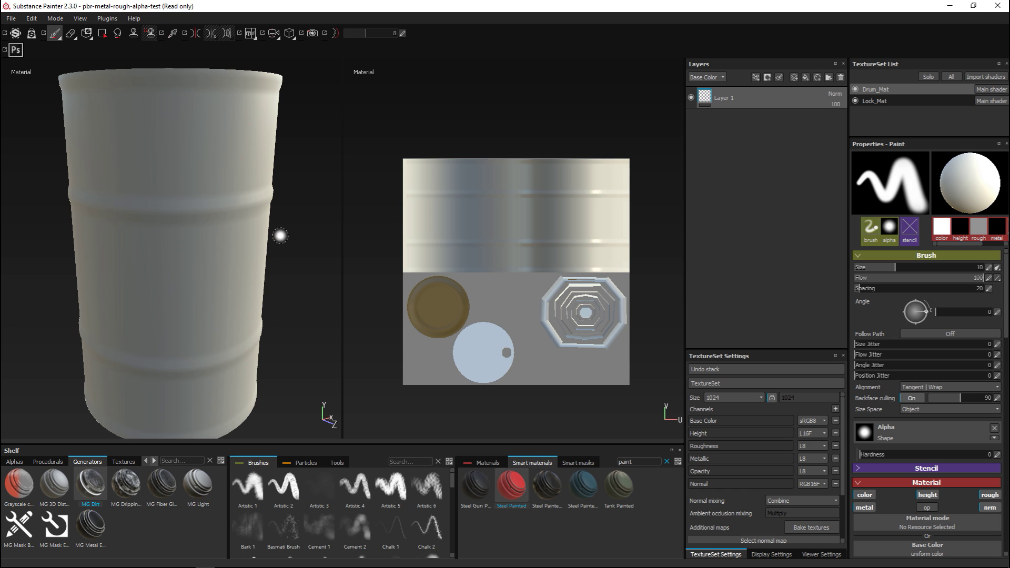
Bake the additional maps for all texture sets at an output size of 2048x2048
mouse_move(282, 253)
left_mouse_down("alt")
mouse_move(285, 266)
mouse_move(266, 261)
mouse_move(263, 242)
left_mouse_up("alt")
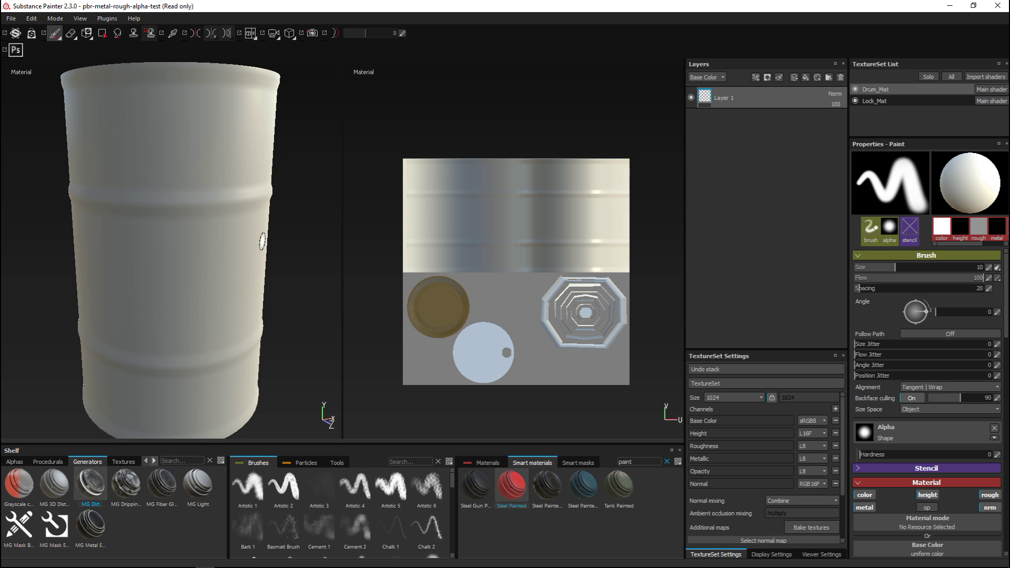
key("F9")
scroll(744, 500, "down", 1)
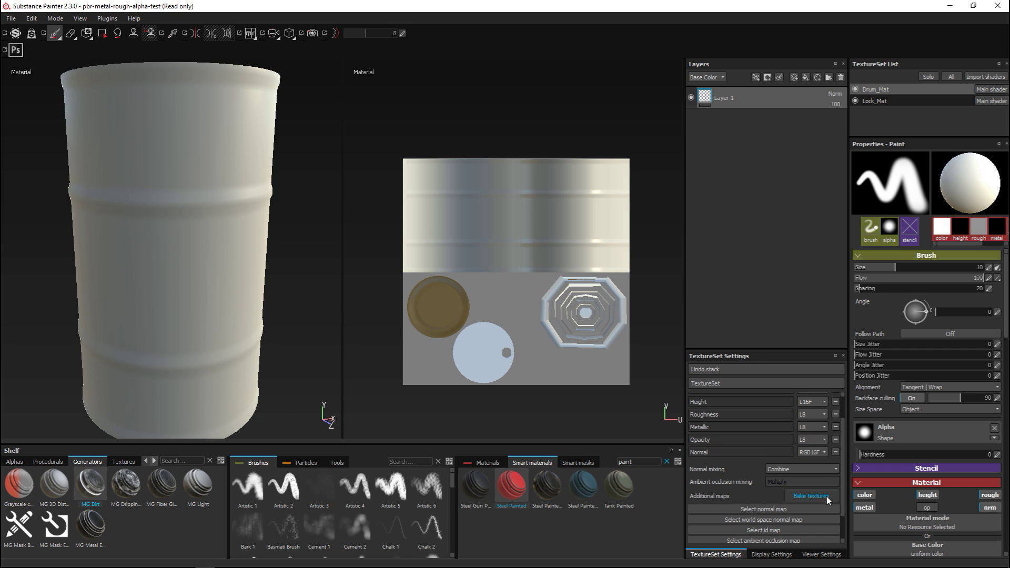
left_click(811, 496)
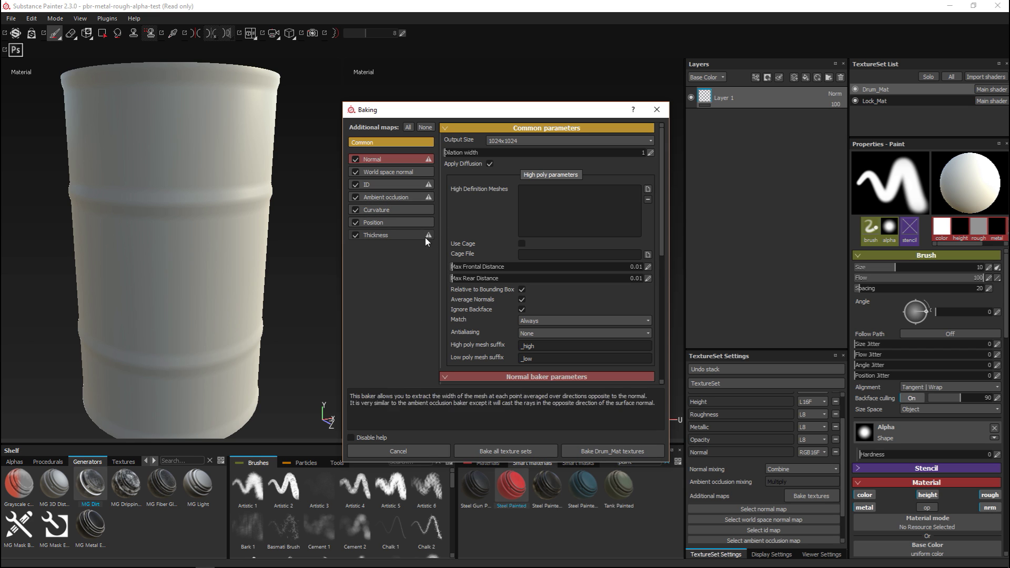
left_click(515, 140)
left_click(524, 190)
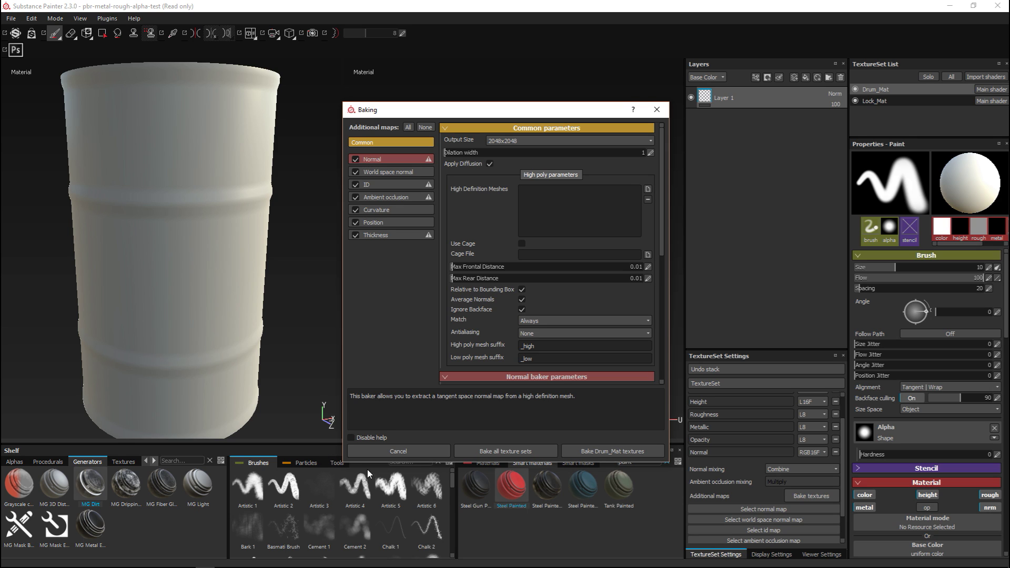
left_click(504, 450)
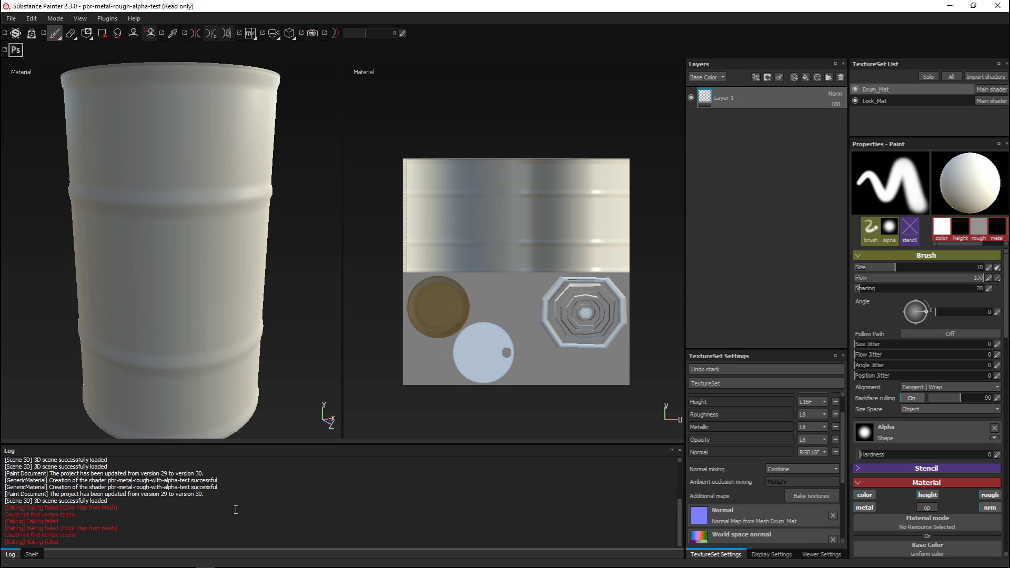
Review the baked additional maps of the drum's texture set and close the log
key("F9")
scroll(800, 424, "down", 2)
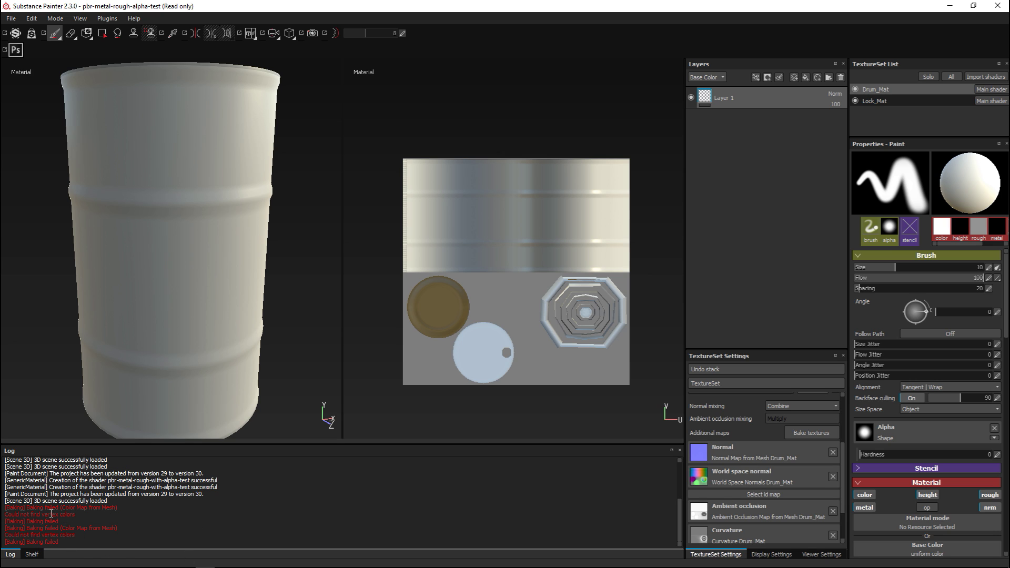
left_click(681, 450)
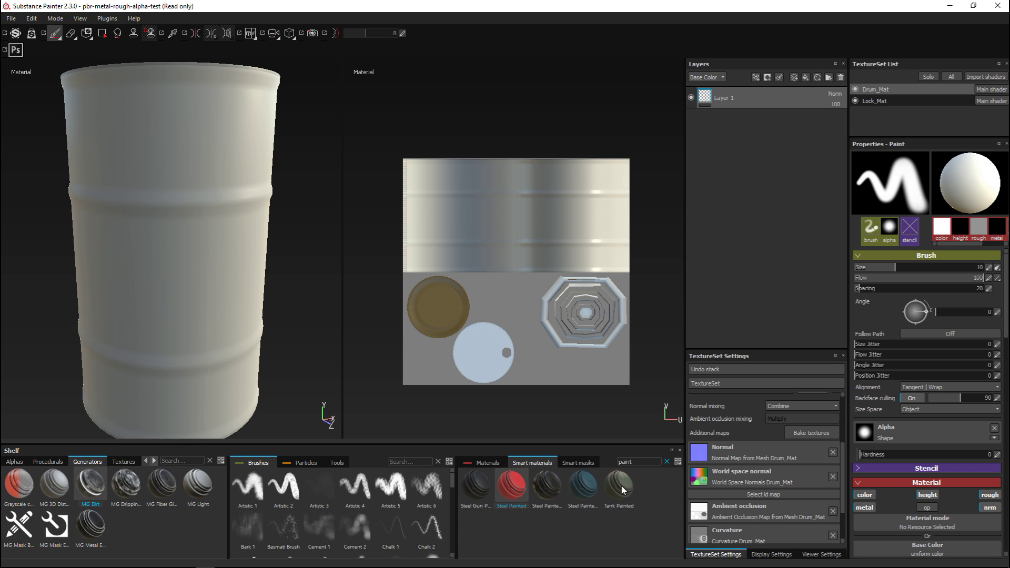
Filter the smart materials by "steel" and add Steel Dark Aged beneath Layer 1 of the Drum_Mat texture set
left_click_drag(640, 463, 601, 463)
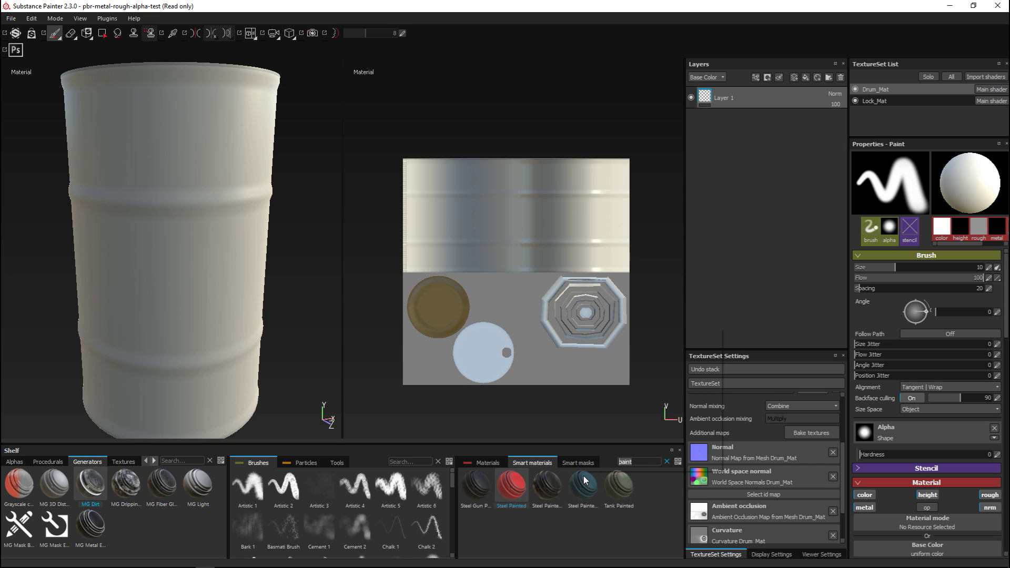
mouse_move(584, 479)
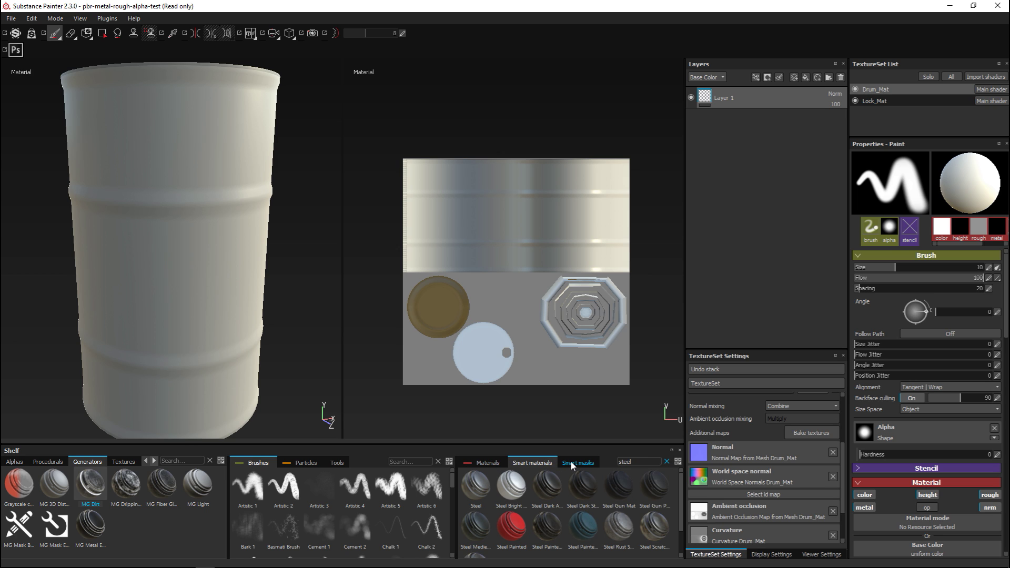
left_click_drag(548, 493, 743, 190)
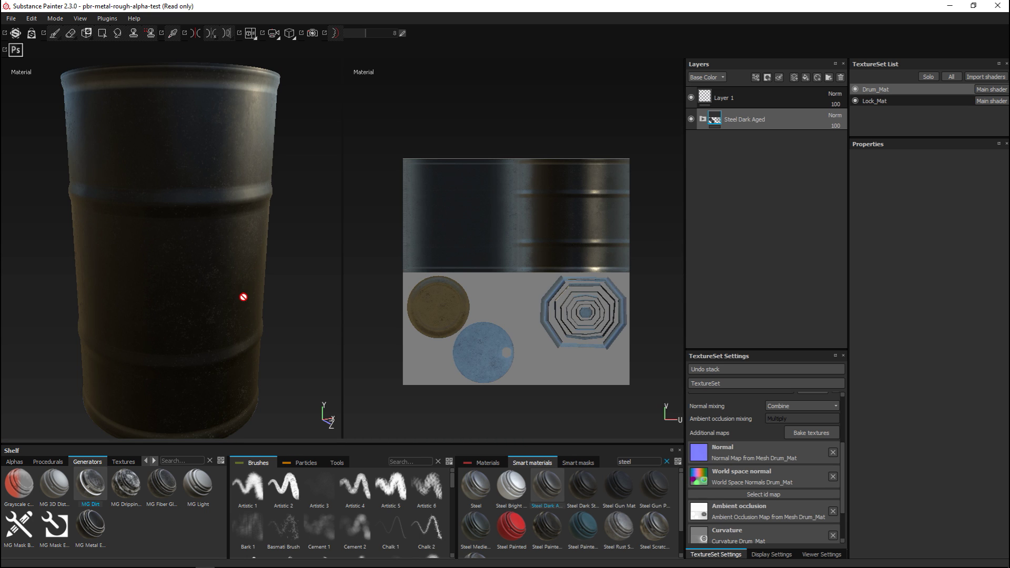
Apply the Steel Bright Layered smart material to the Lock_Mat texture set, beneath Layer 1
left_click_drag(266, 293, 217, 283, "alt")
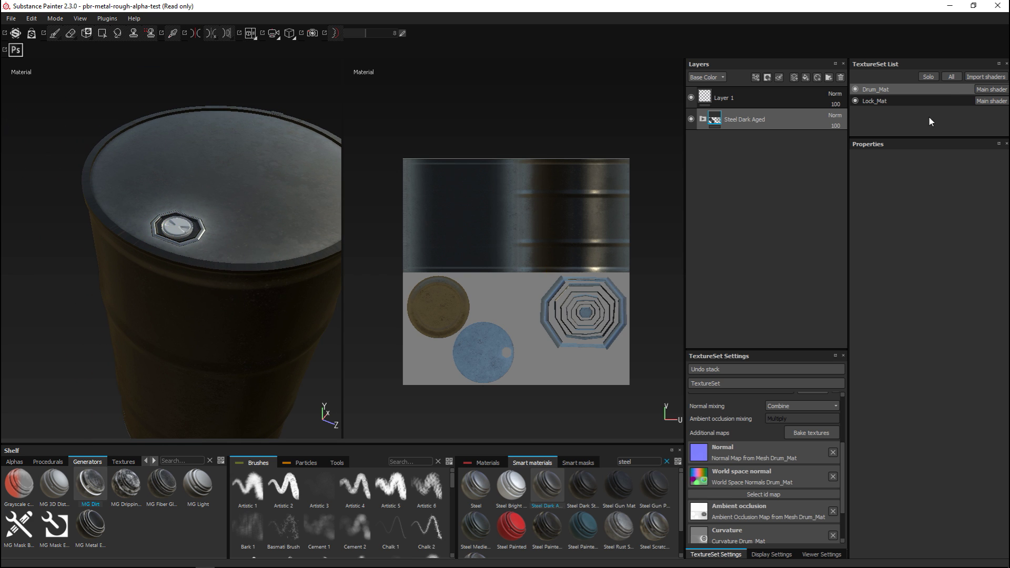
left_click(881, 102)
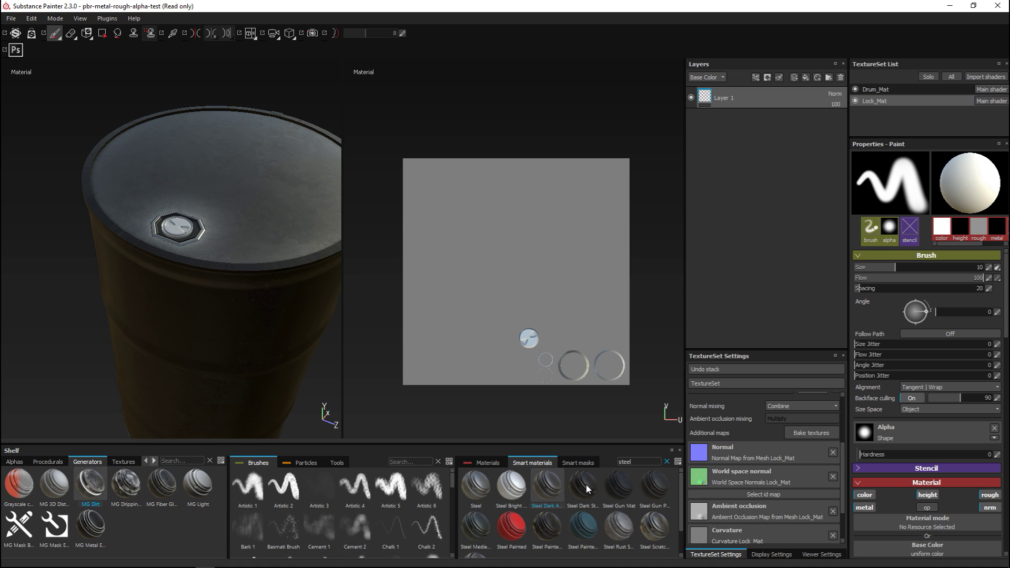
left_click_drag(510, 493, 752, 193)
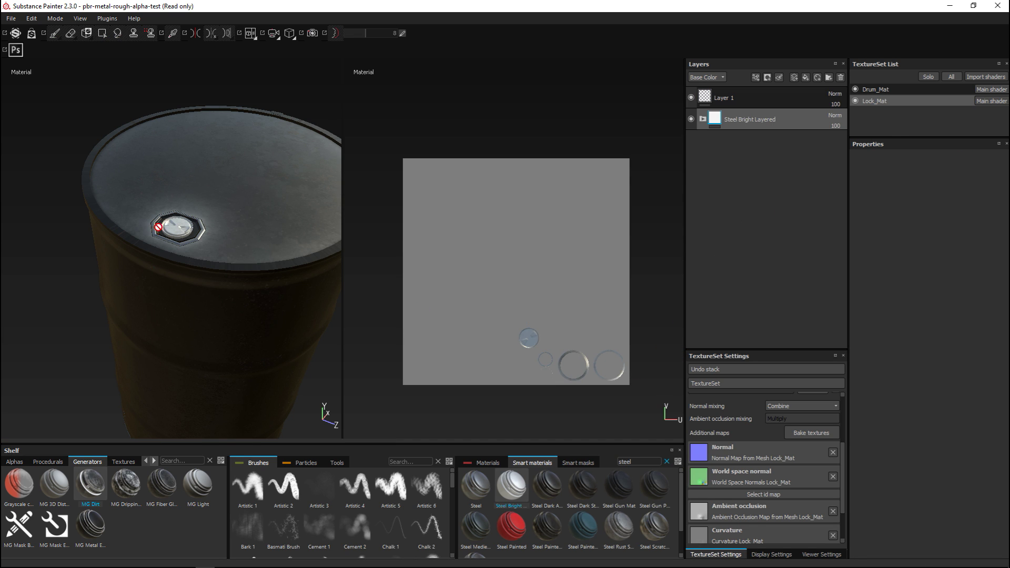
Display only the 3D view and frame the whole drum so its lid and lock can be seen
left_click_drag(79, 354, 155, 314, "alt")
left_click_drag(200, 361, 196, 300, "alt")
middle_click_drag(174, 288, 198, 284, "alt")
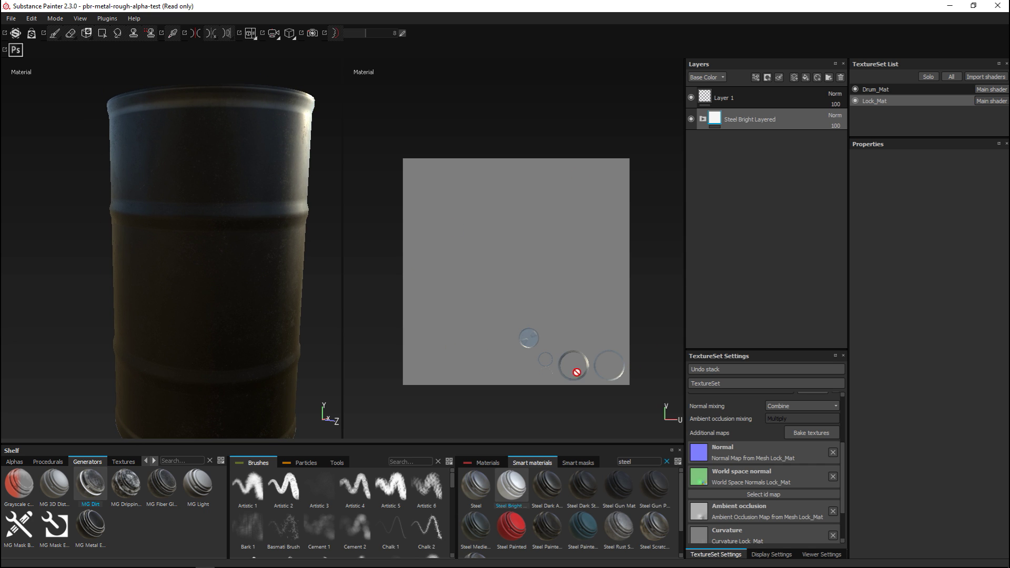
left_click(252, 36)
left_click(272, 59)
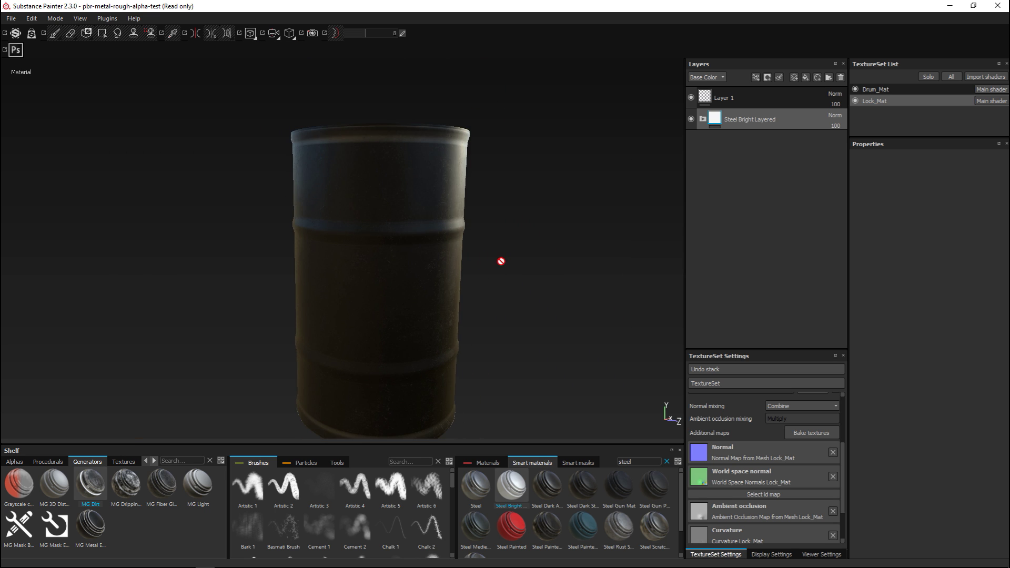
left_click_drag(500, 275, 518, 297, "alt")
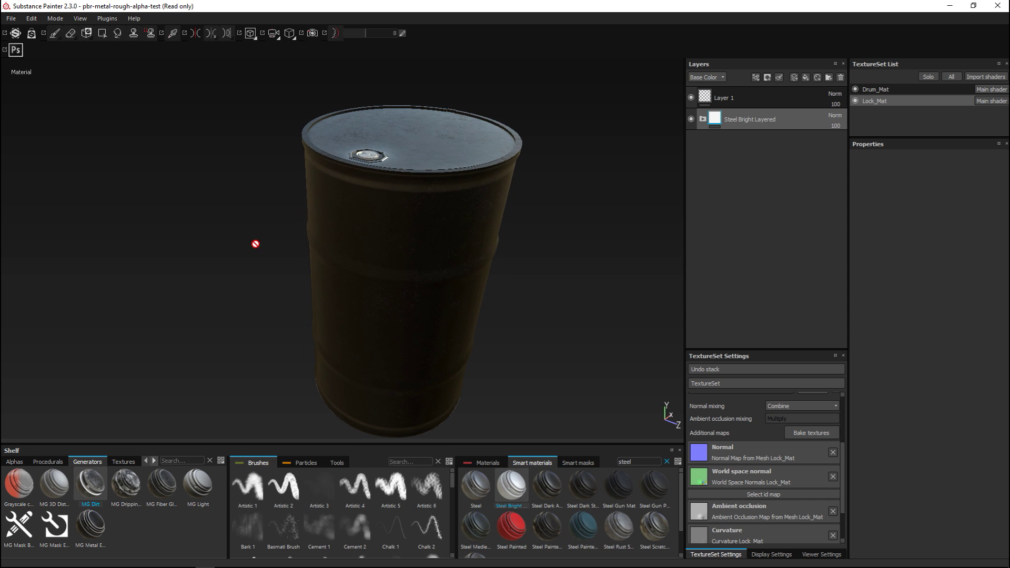
Open the photoshop-export plugin's configuration to check the Photoshop path and export options
left_click(100, 18)
mouse_move(113, 30)
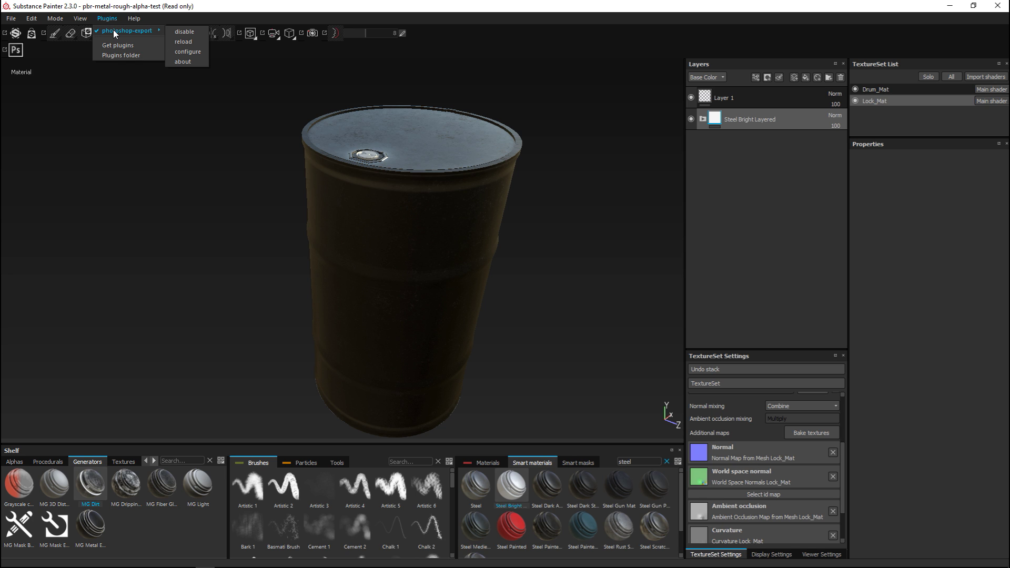
left_click(187, 51)
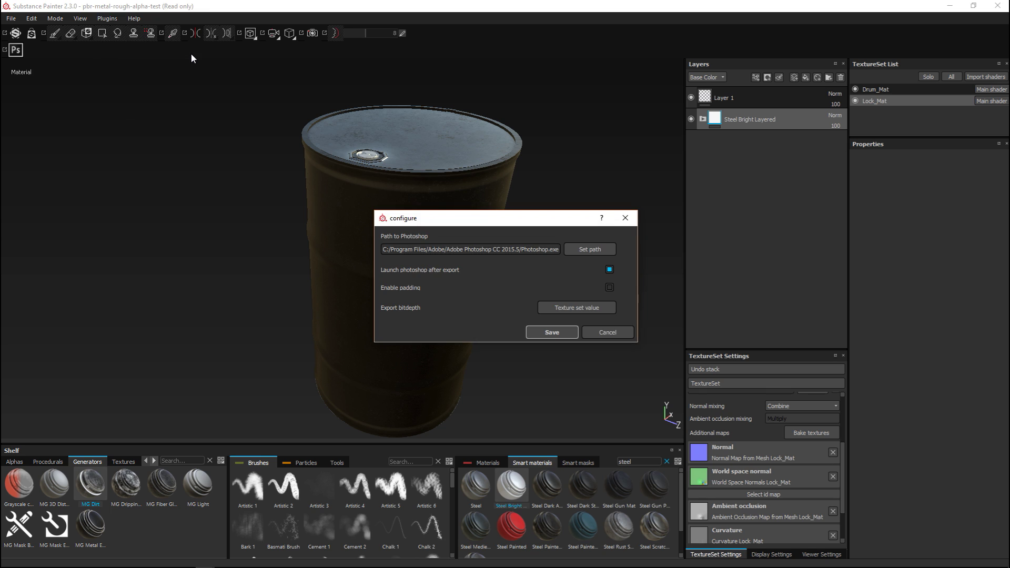
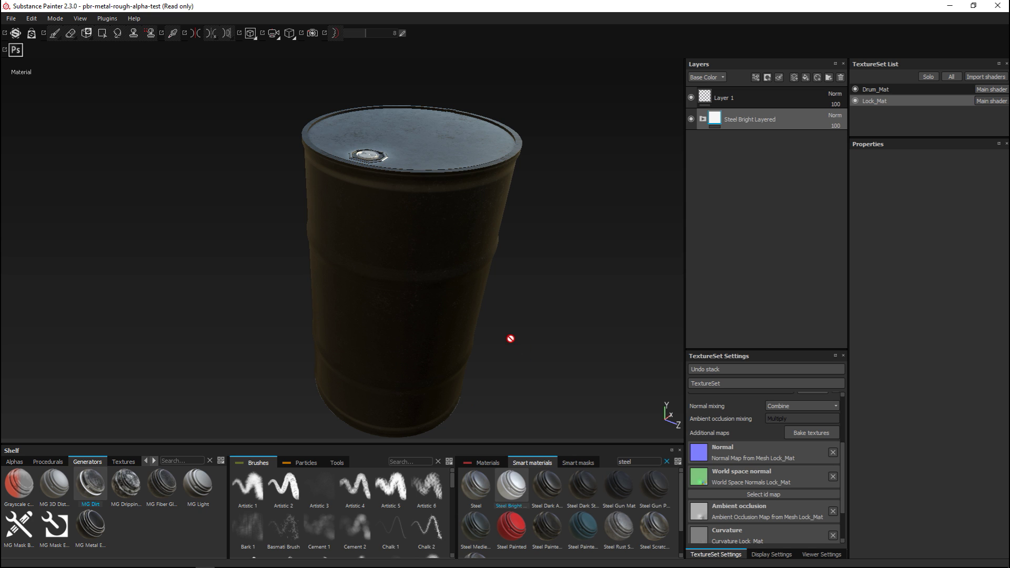
Expand the Steel Dark Aged group in the Drum_Mat texture set and inspect its available blending modes
left_click(876, 91)
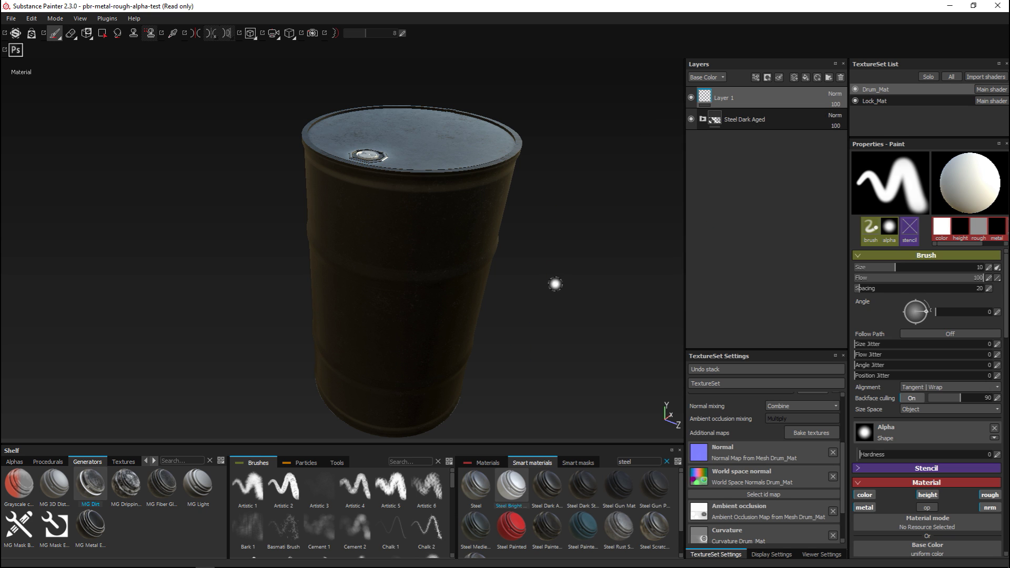
left_click(703, 121)
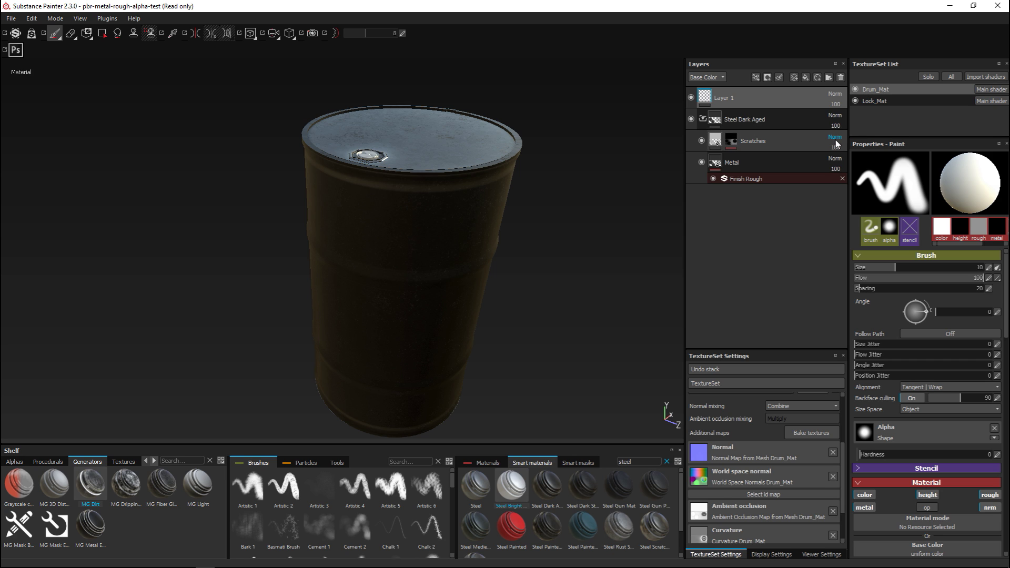
left_click(835, 115)
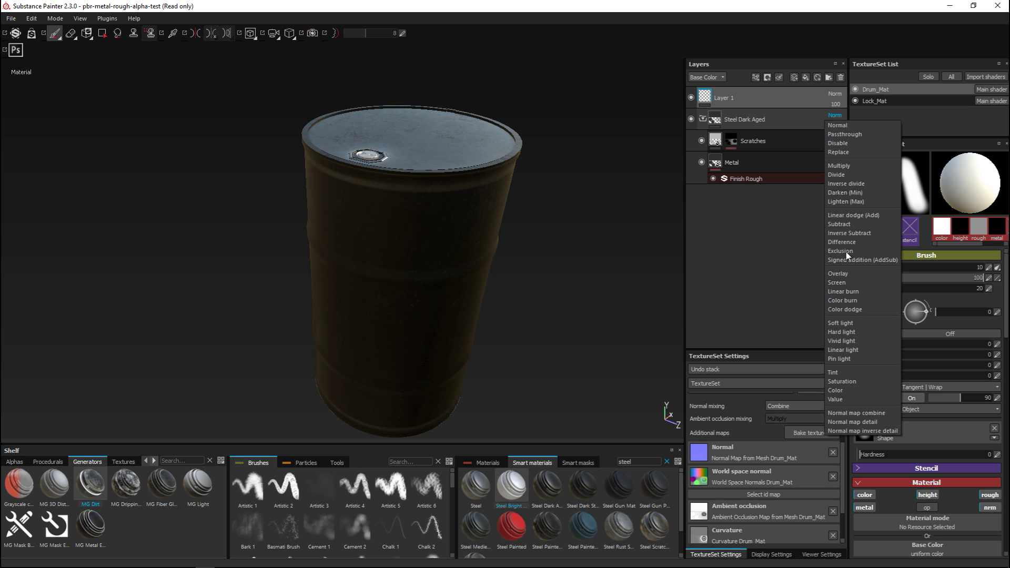
left_click(785, 254)
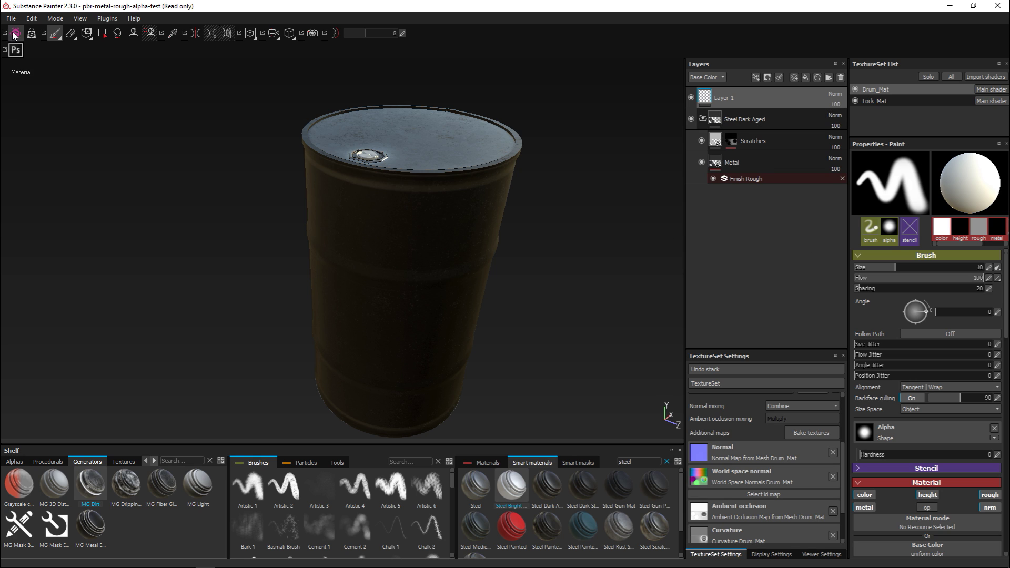
Export the project's textures and layers to Photoshop with the photoshop-export plugin
left_click(17, 51)
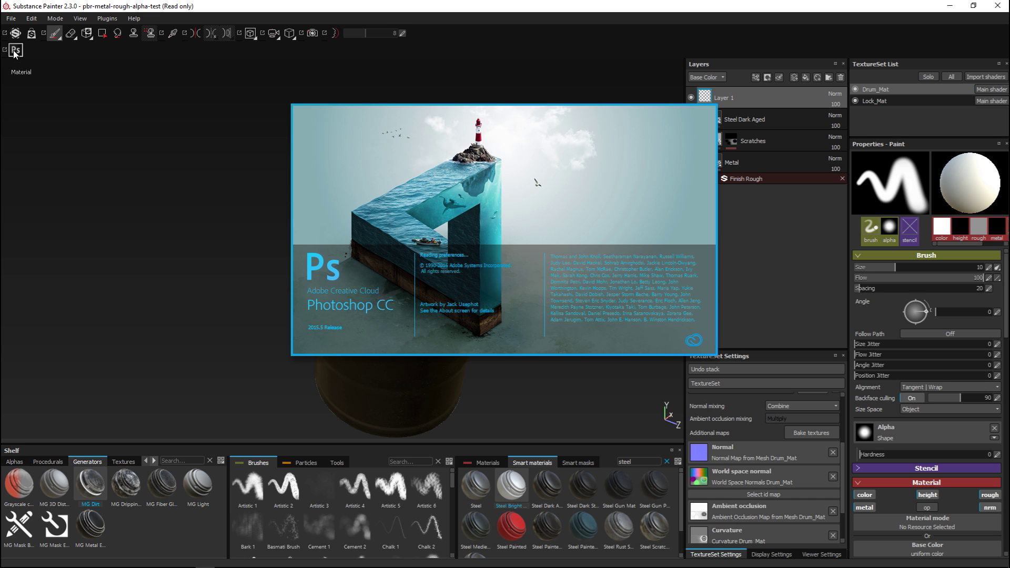
key("space")
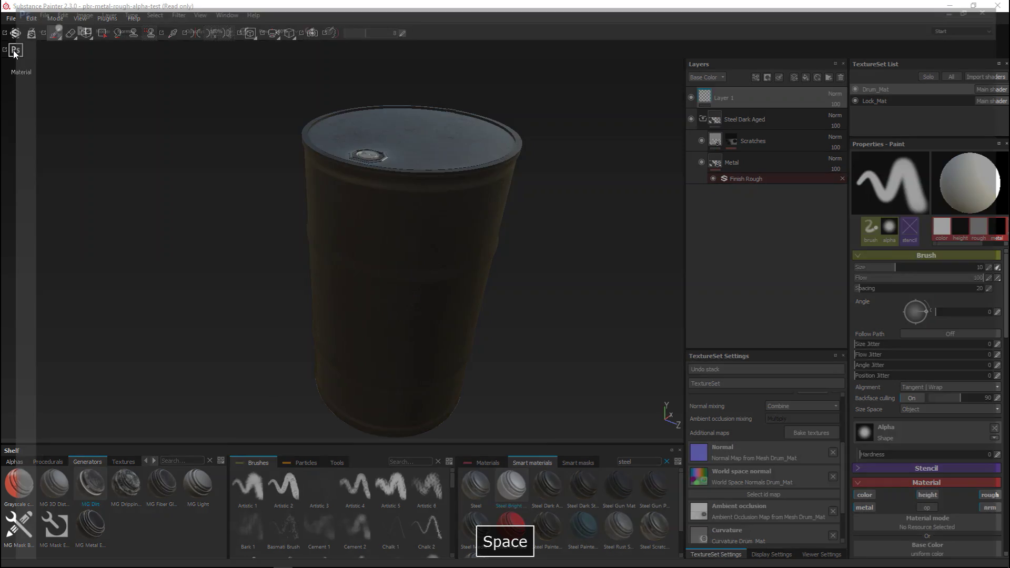